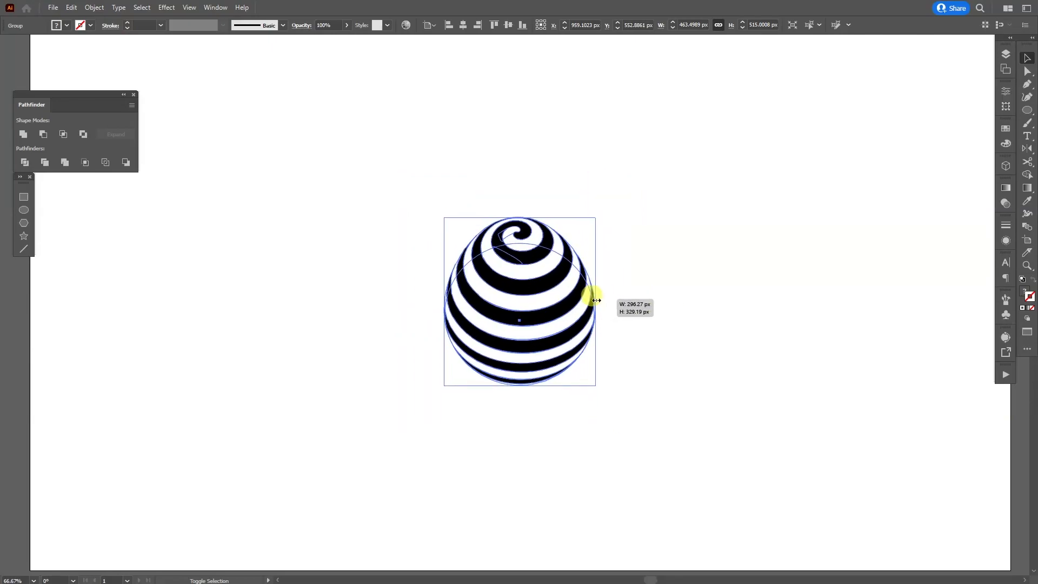
# Draw a large circle below the sphere and remove its outline, keeping the white fill
pyautogui.click(634, 323)
pyautogui.press('z')
pyautogui.click(625, 325)
pyautogui.scroll(2, 626, 325)
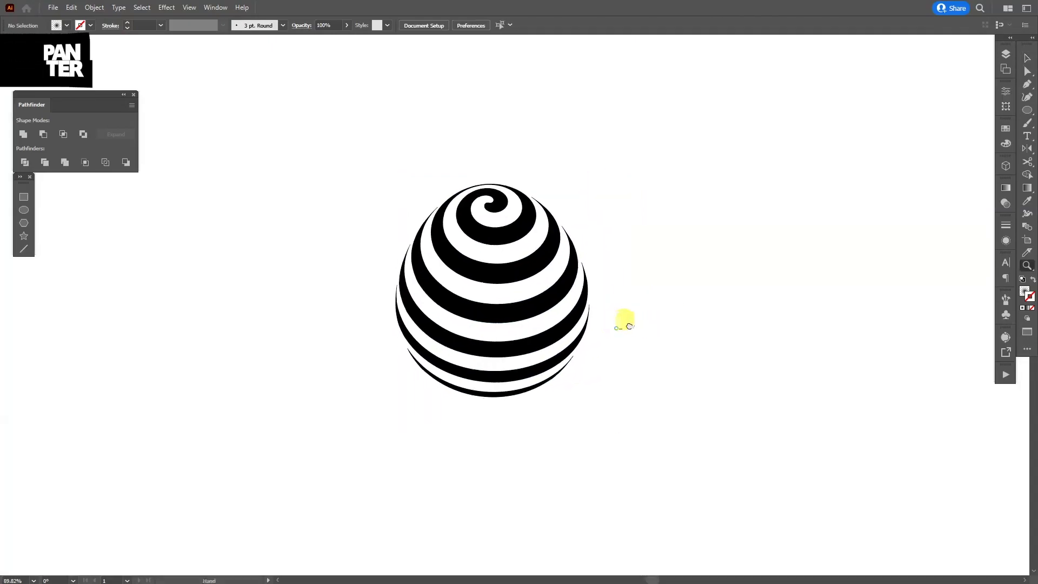
pyautogui.click(1027, 110)
pyautogui.moveTo(505, 406); pyautogui.dragTo(629, 491)
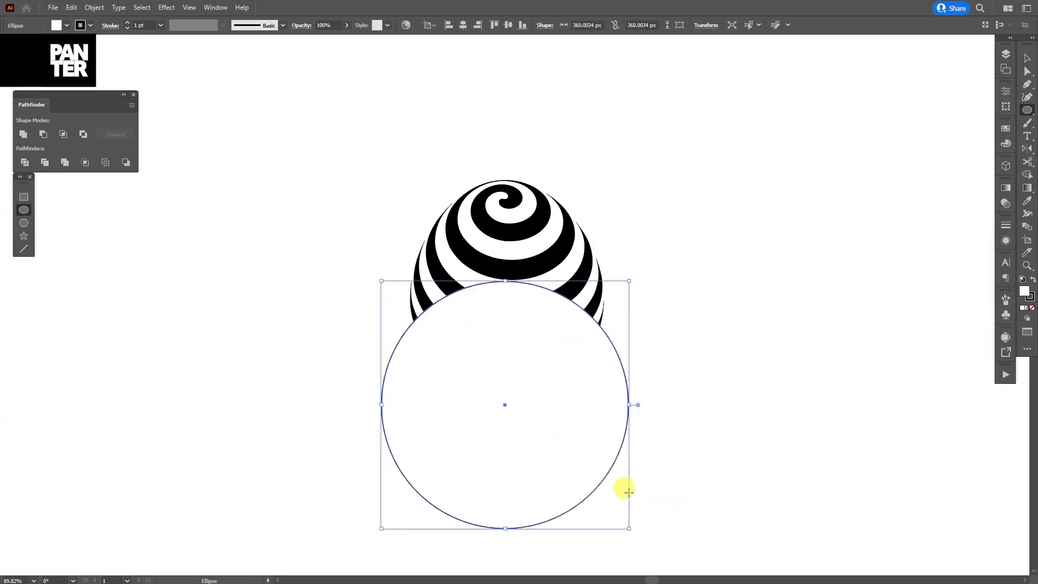
pyautogui.press('v')
pyautogui.scroll(-1, 628, 492)
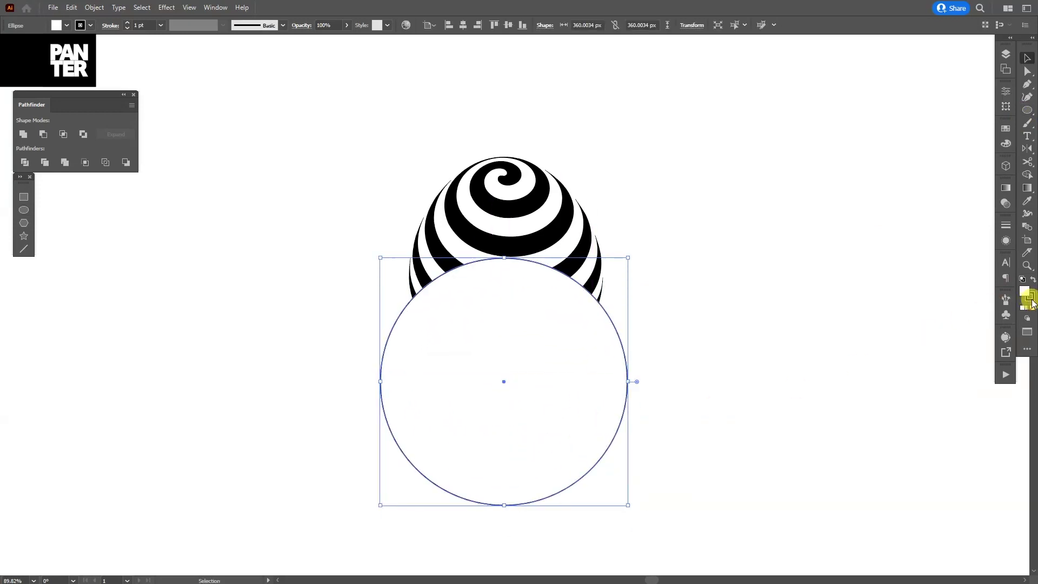
pyautogui.doubleClick(1031, 305)
pyautogui.click(1031, 308)
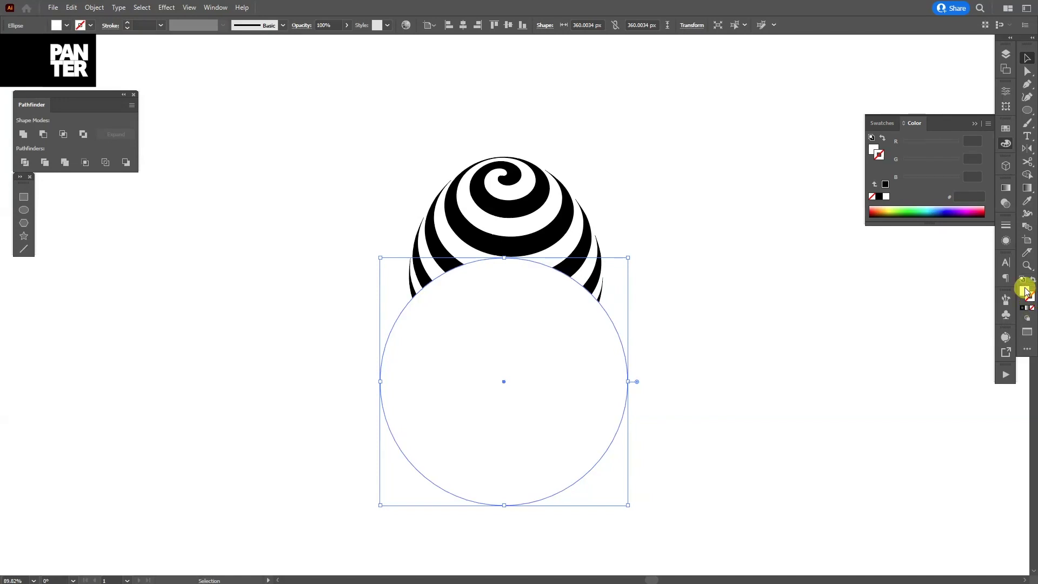
pyautogui.click(1026, 290)
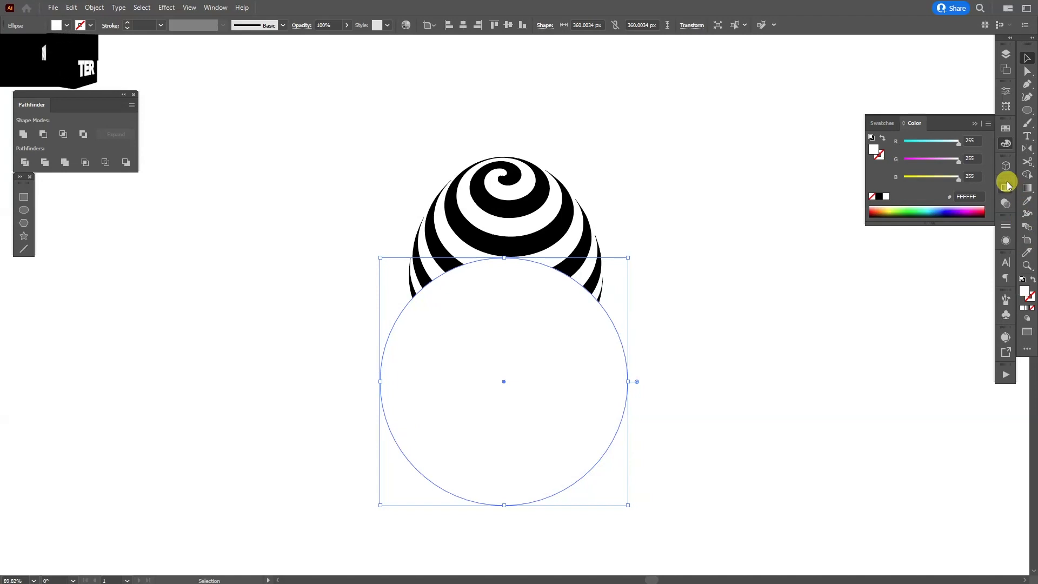
# Fill the circle with a reversed radial gradient whose white stop has 0% opacity
pyautogui.click(1005, 187)
pyautogui.click(923, 264)
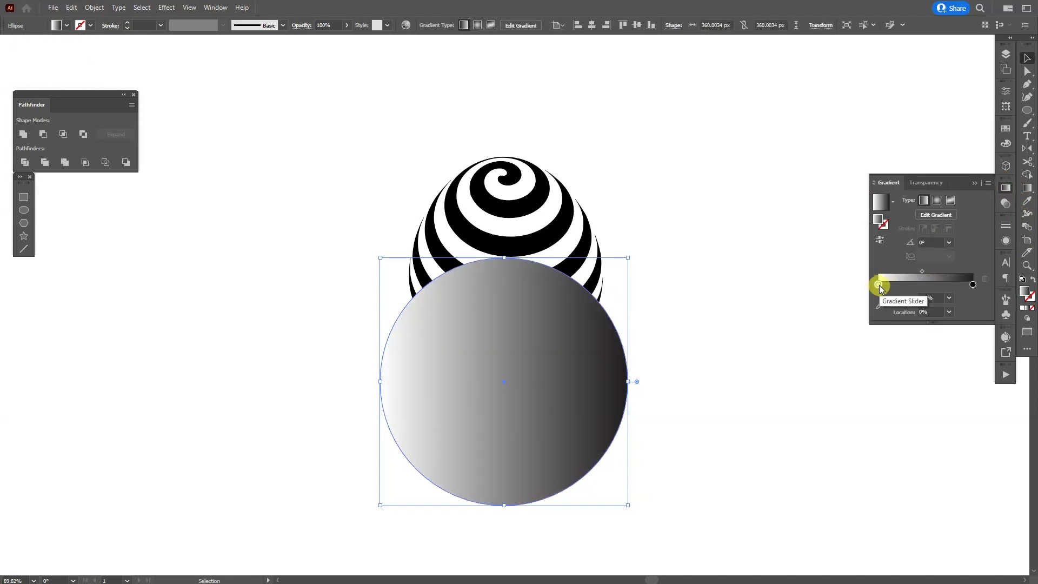
pyautogui.moveTo(879, 286); pyautogui.dragTo(877, 289)
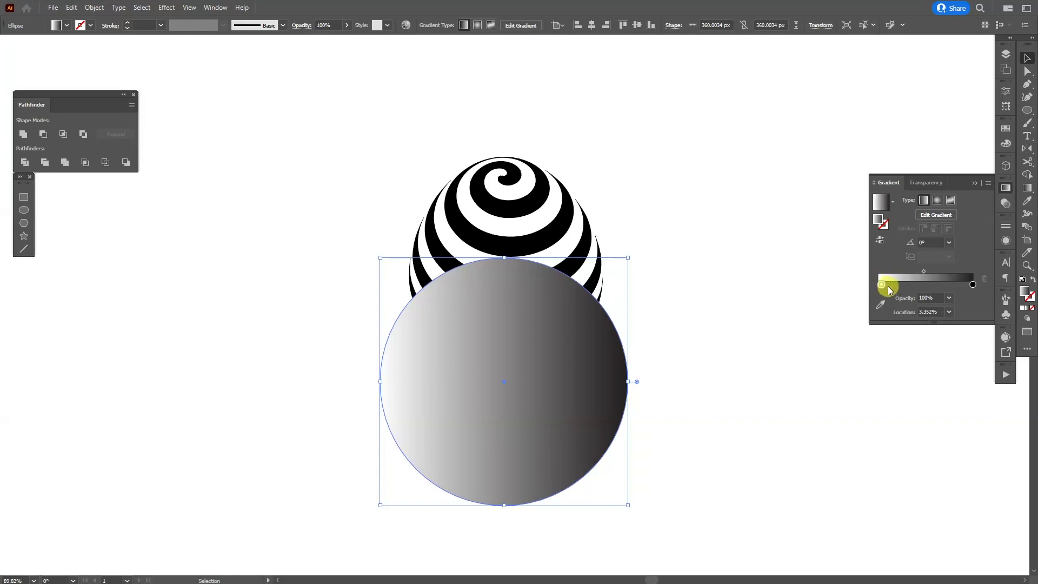
pyautogui.click(949, 298)
pyautogui.click(965, 309)
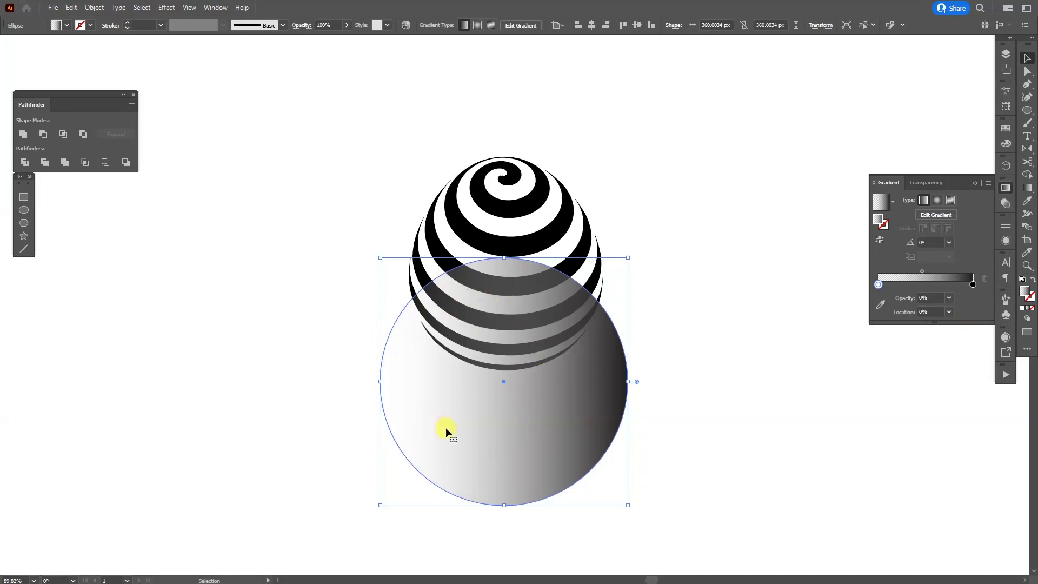
pyautogui.click(937, 202)
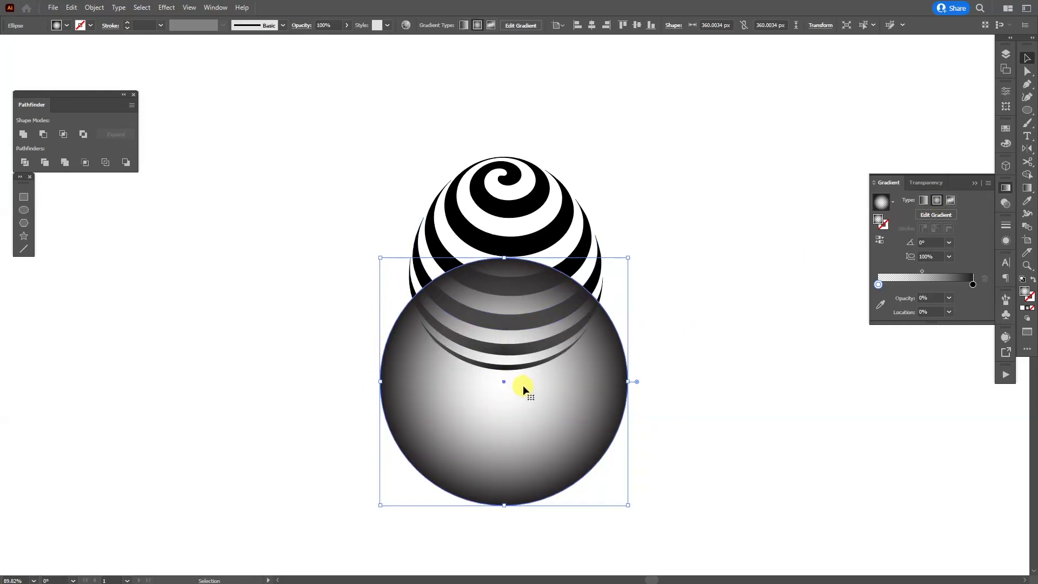
pyautogui.click(885, 243)
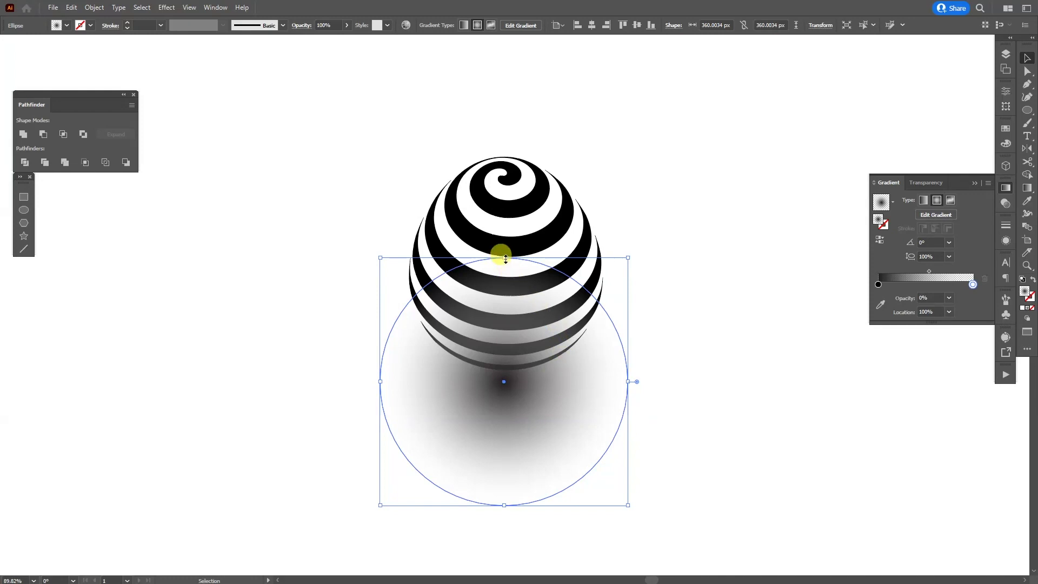
# Squash the gradient circle into a flat ellipse and move it under the sphere
pyautogui.moveTo(505, 258); pyautogui.dragTo(505, 396)
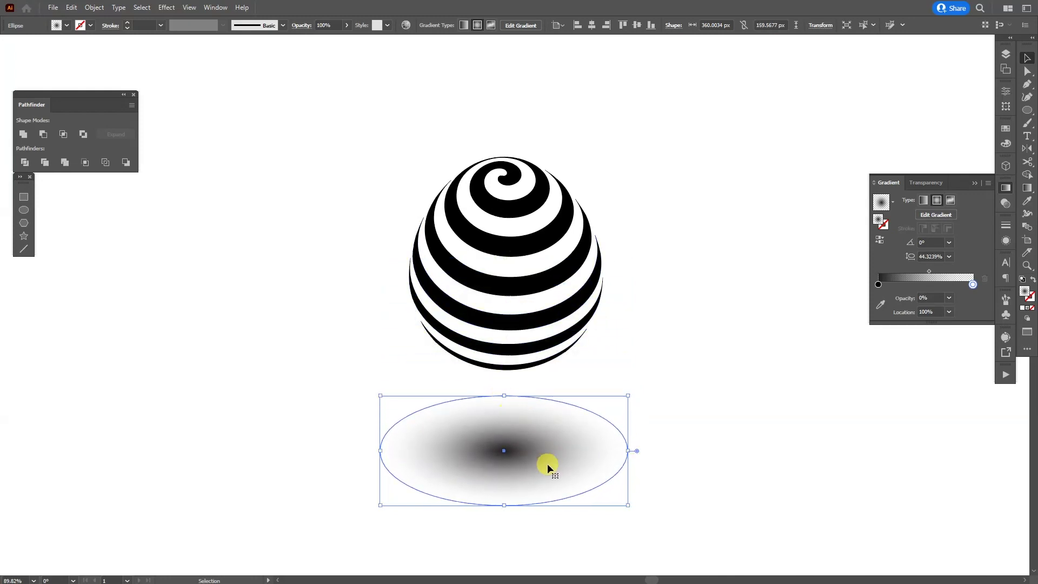
pyautogui.moveTo(548, 463); pyautogui.dragTo(548, 454)
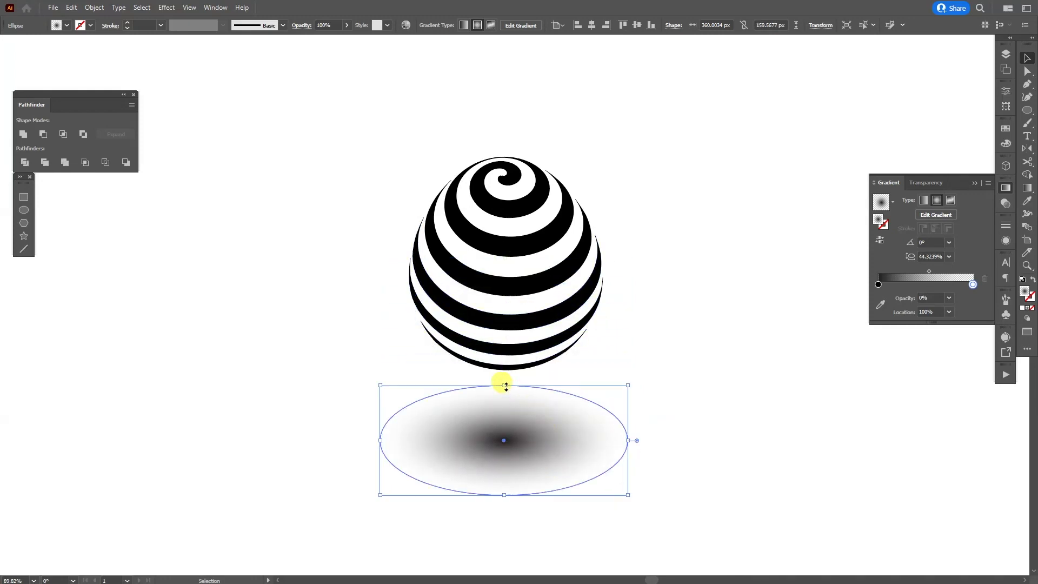
pyautogui.moveTo(507, 387)
pyautogui.mouseDown()
pyautogui.moveTo(506, 405)
pyautogui.moveTo(559, 404)
pyautogui.moveTo(555, 393)
pyautogui.mouseUp()
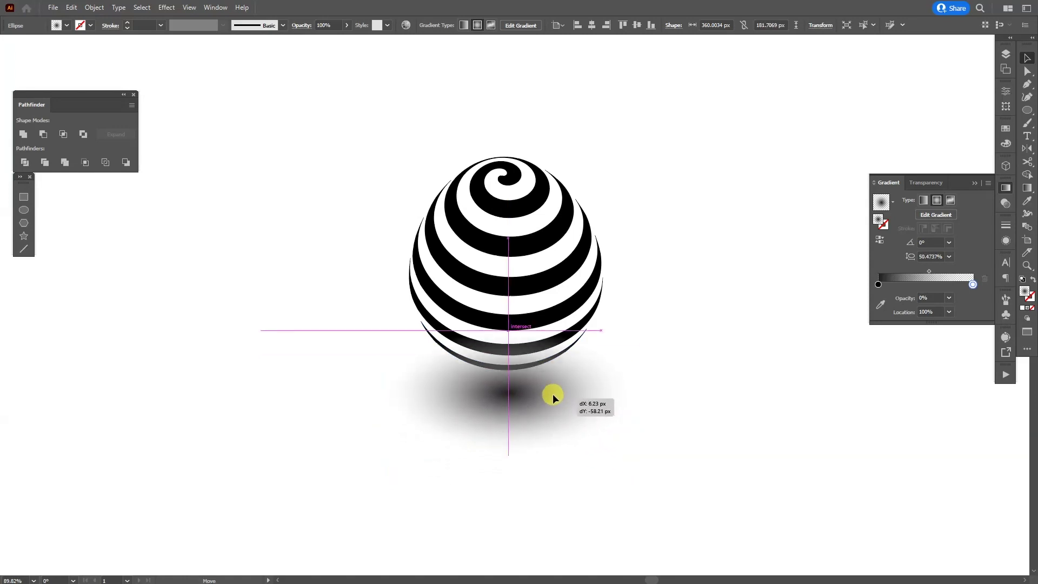
pyautogui.hotkey('ctrl', '=')
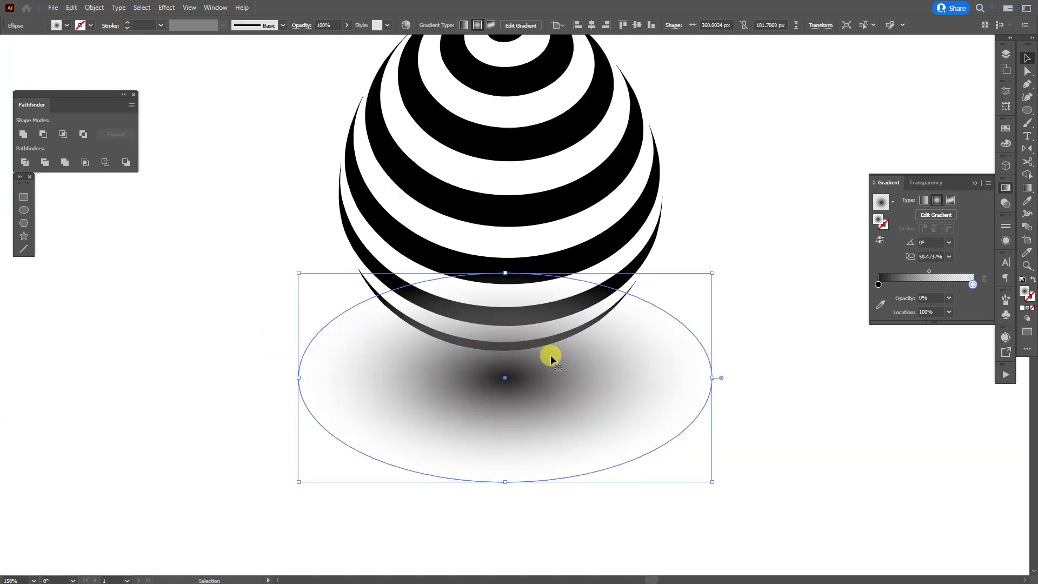
# Send the shadow ellipse to the back and position it beneath the sphere's base
pyautogui.rightClick(550, 353)
pyautogui.moveTo(581, 296)
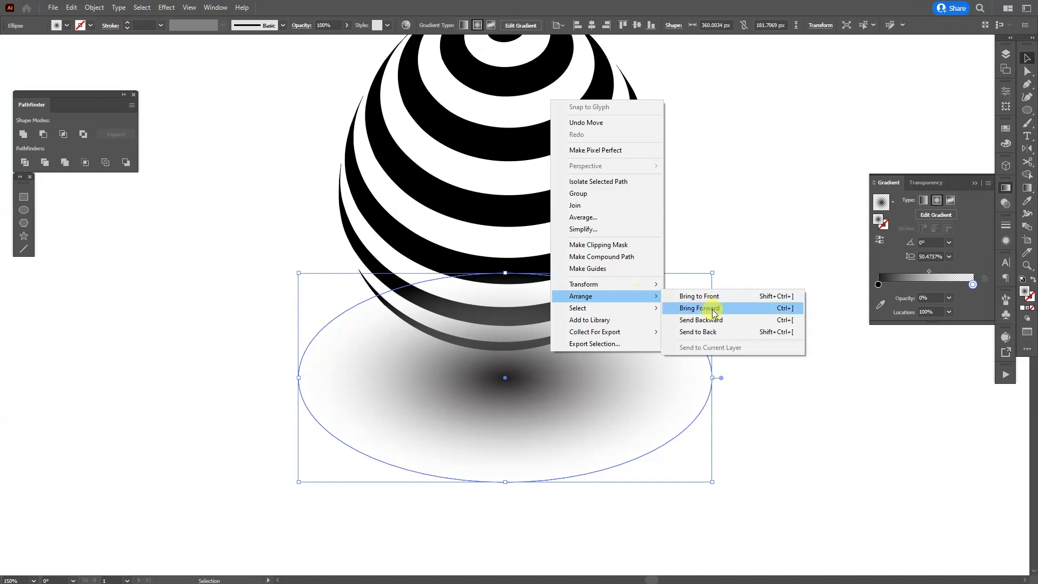
pyautogui.click(698, 332)
pyautogui.moveTo(630, 434)
pyautogui.mouseDown()
pyautogui.moveTo(588, 426)
pyautogui.moveTo(586, 414)
pyautogui.mouseUp()
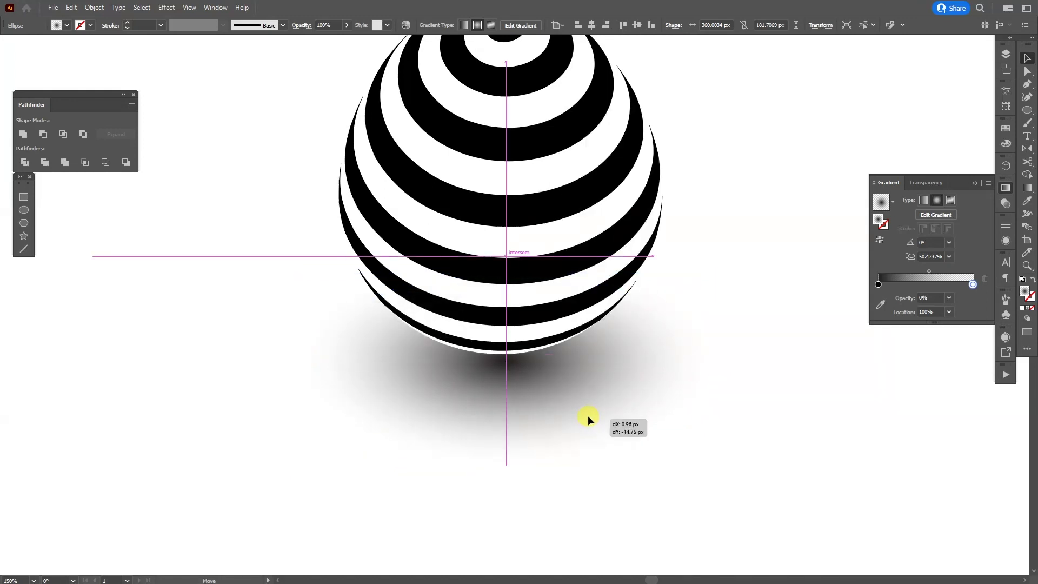
pyautogui.click(759, 496)
pyautogui.moveTo(759, 496); pyautogui.dragTo(765, 519)
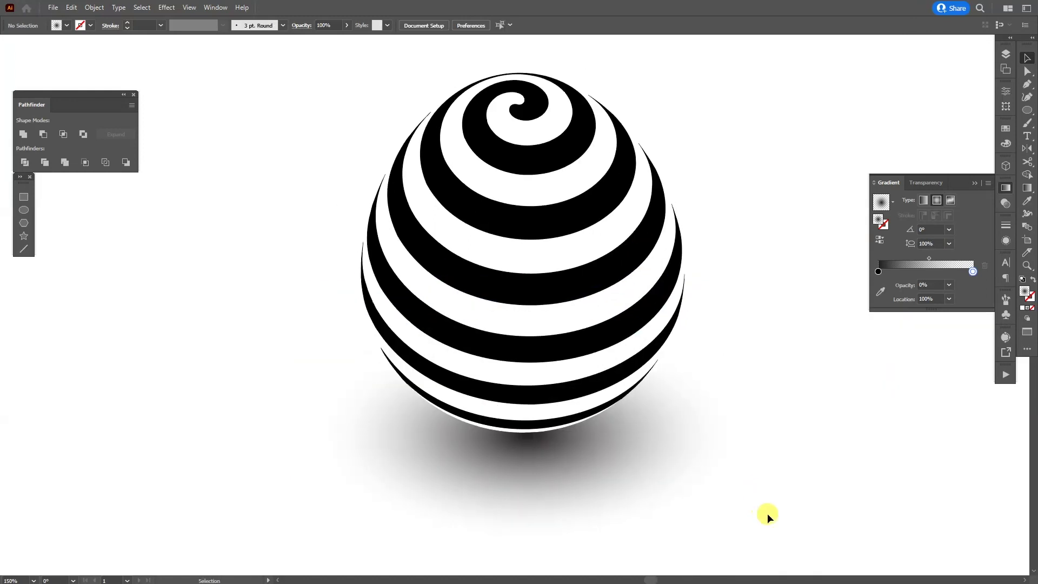
pyautogui.click(551, 471)
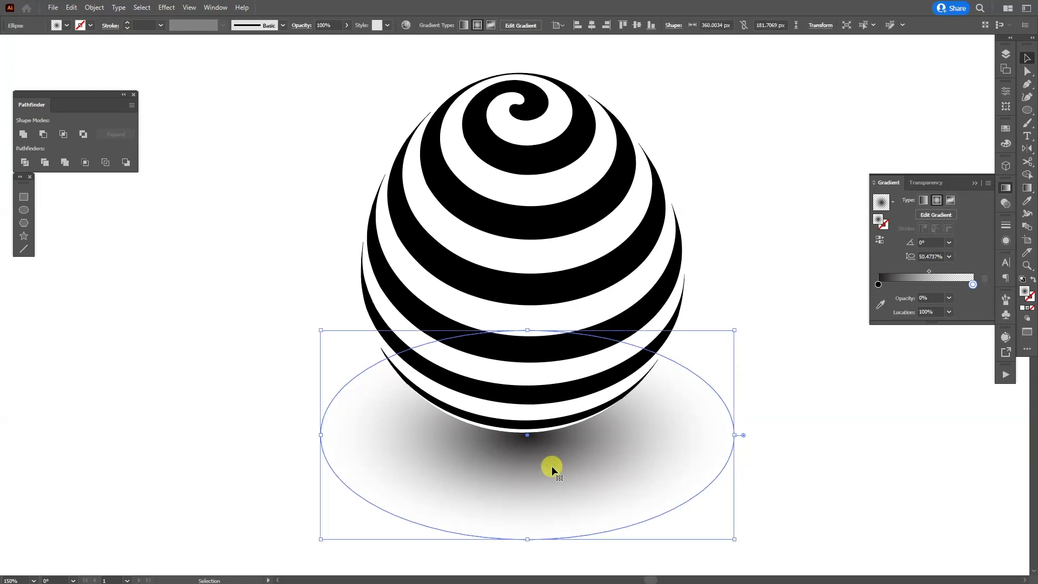
# Squash the shadow's radial gradient vertically with the Gradient tool
pyautogui.press('g')
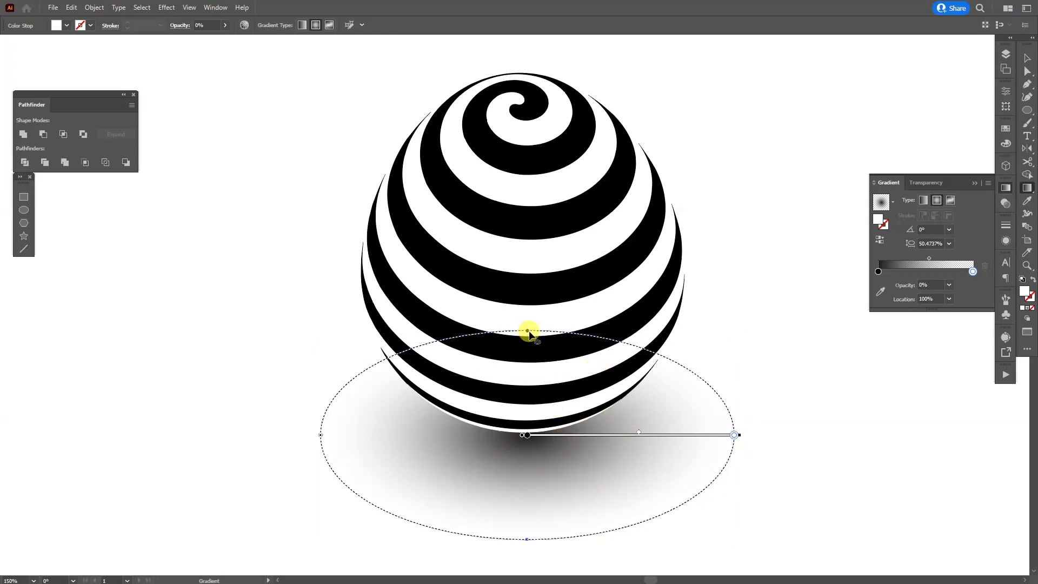
pyautogui.moveTo(527, 330)
pyautogui.mouseDown()
pyautogui.moveTo(517, 409)
pyautogui.moveTo(526, 387)
pyautogui.mouseUp()
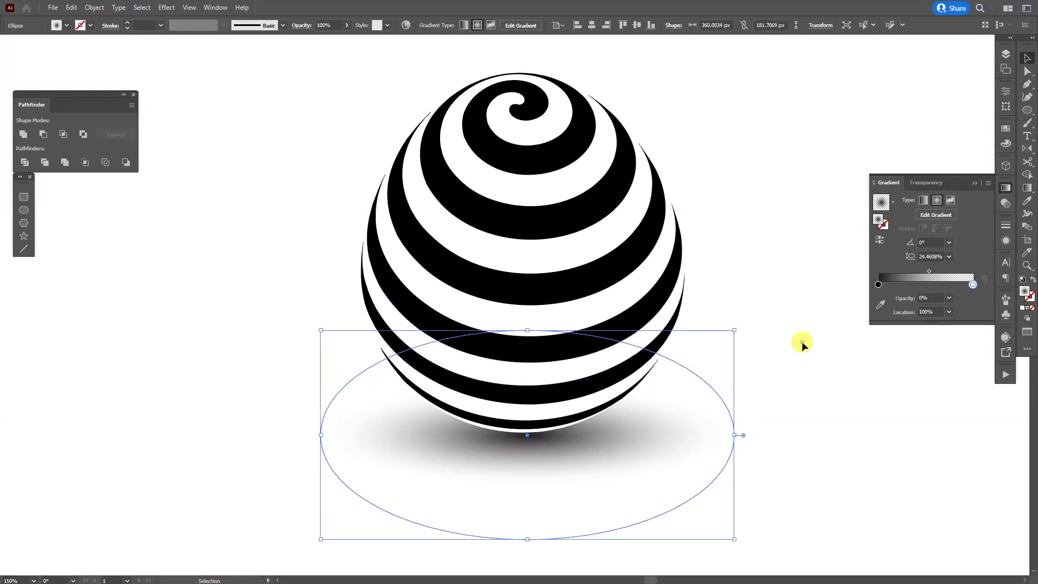
pyautogui.click(799, 419)
pyautogui.scroll(-2, 799, 419)
pyautogui.scroll(2, 734, 413)
pyautogui.scroll(2, 761, 460)
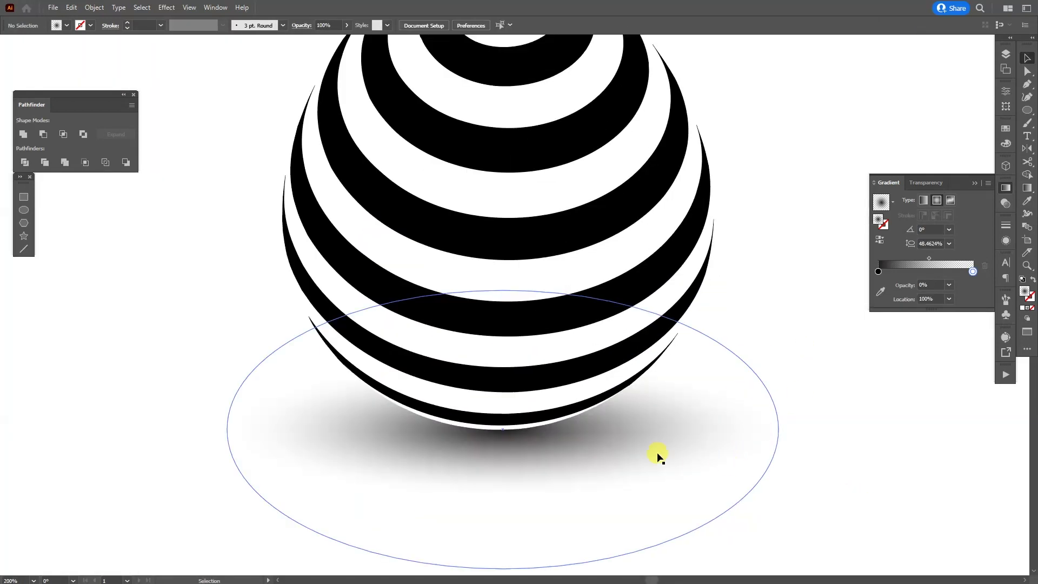
# Pull the transparent gradient stop inward and reduce the gradient's height on the shadow
pyautogui.click(658, 453)
pyautogui.scroll(-2, 646, 450)
pyautogui.press('g')
pyautogui.click(645, 450)
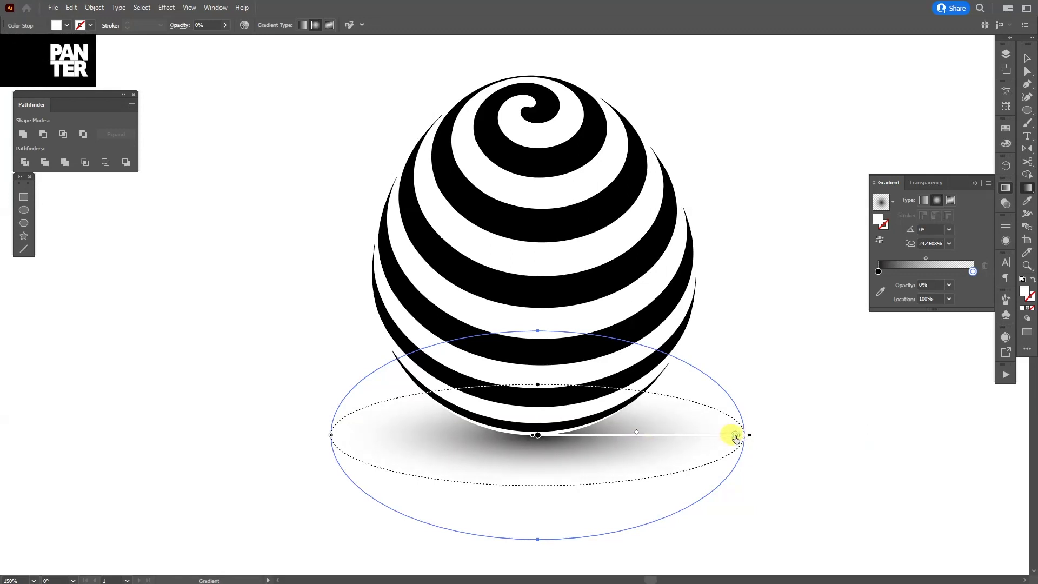
pyautogui.moveTo(737, 438); pyautogui.dragTo(728, 437)
pyautogui.moveTo(629, 436); pyautogui.dragTo(629, 421)
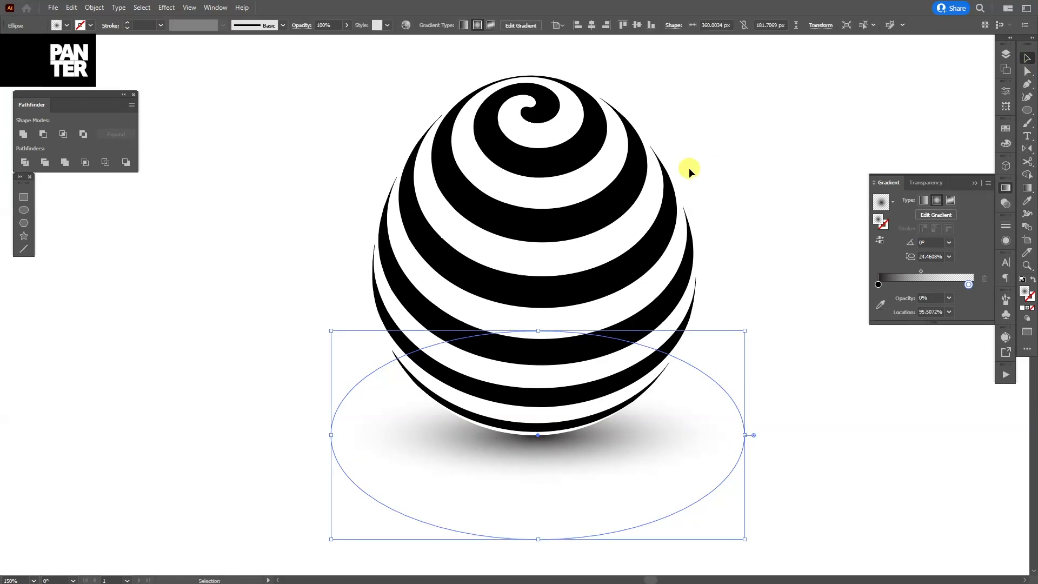
pyautogui.press('v')
pyautogui.click(698, 186)
pyautogui.scroll(-2, 746, 313)
pyautogui.scroll(-1, 685, 323)
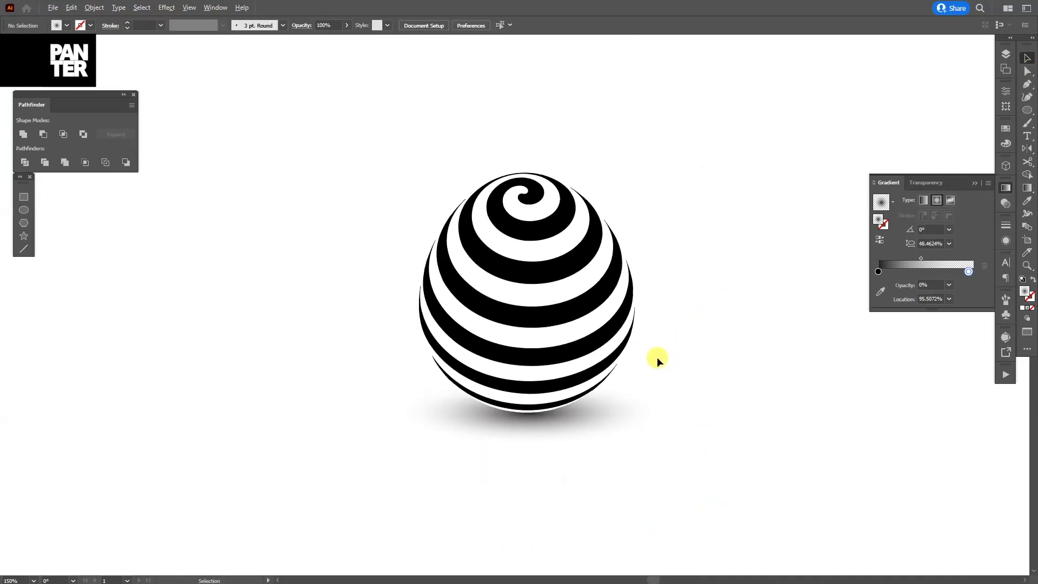
pyautogui.scroll(-2, 682, 362)
pyautogui.scroll(3, 681, 362)
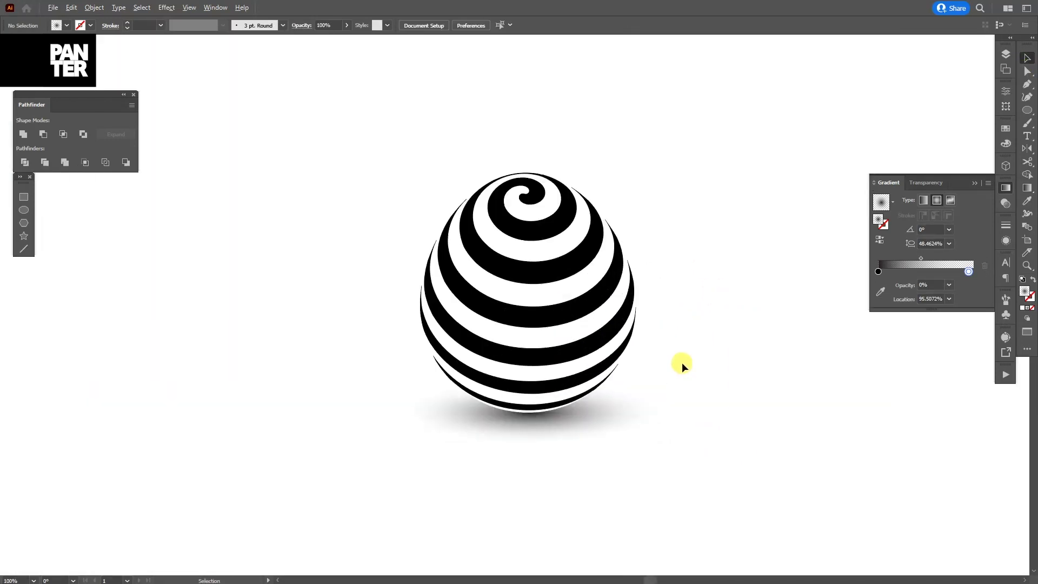
# Nudge the shadow gradient's black stop slightly right, to about 6%
pyautogui.click(630, 424)
pyautogui.press('g')
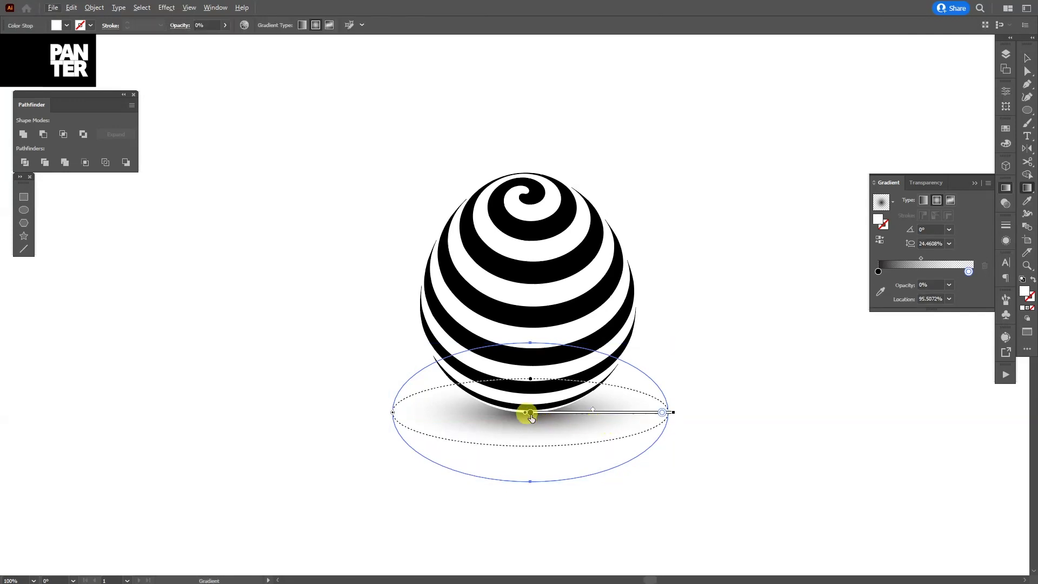
pyautogui.click(529, 415)
pyautogui.moveTo(541, 415); pyautogui.dragTo(543, 415)
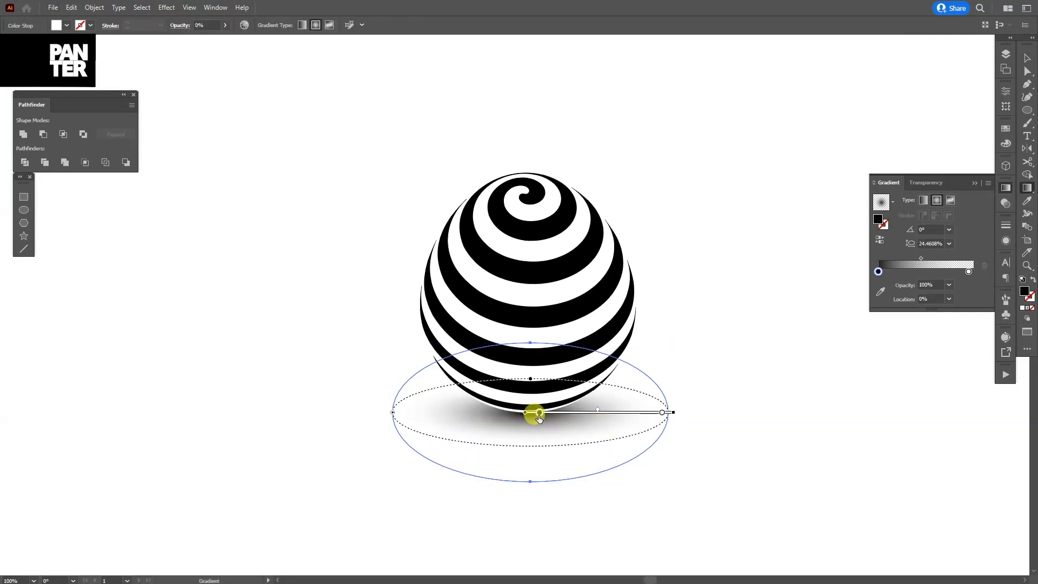
pyautogui.press('v')
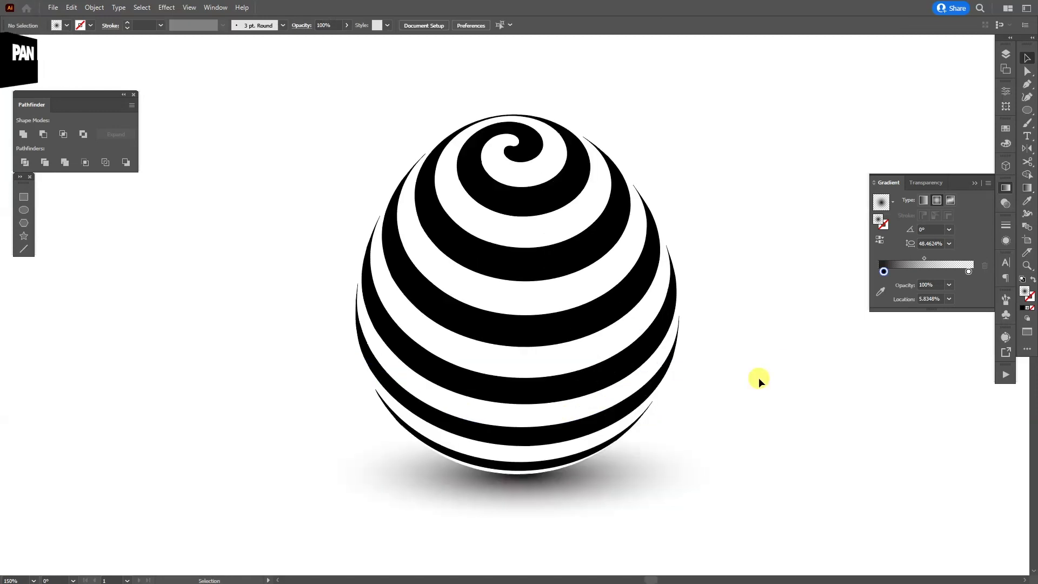